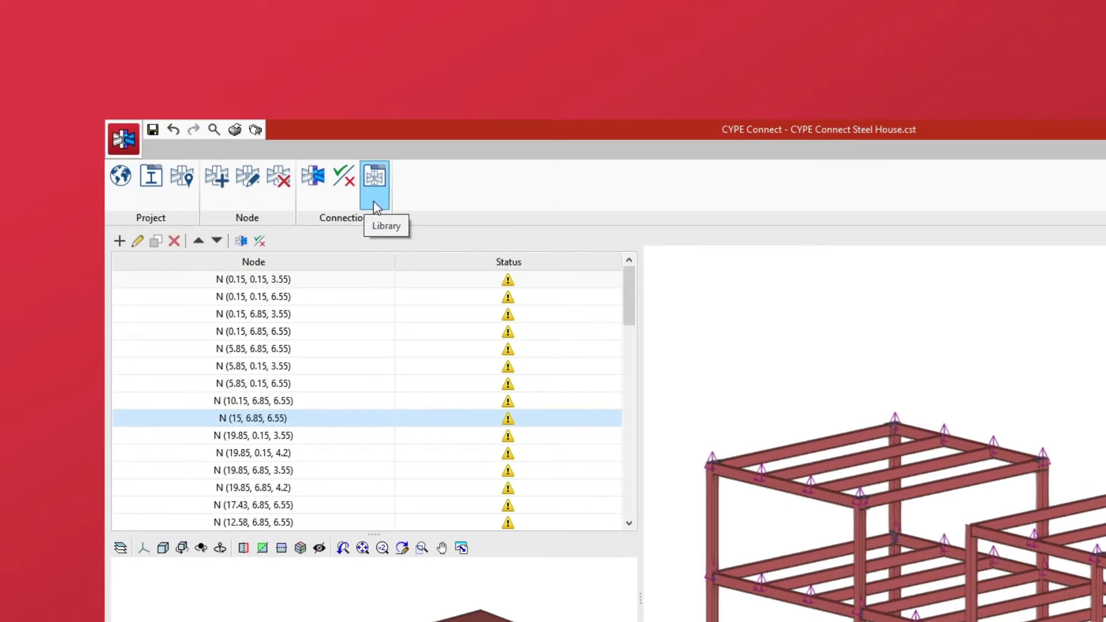
# Start exporting library connections to the drive, marking 10, 11, 12, 13 and Connection and leaving connection 1 unmarked.
pyautogui.click(373, 201)
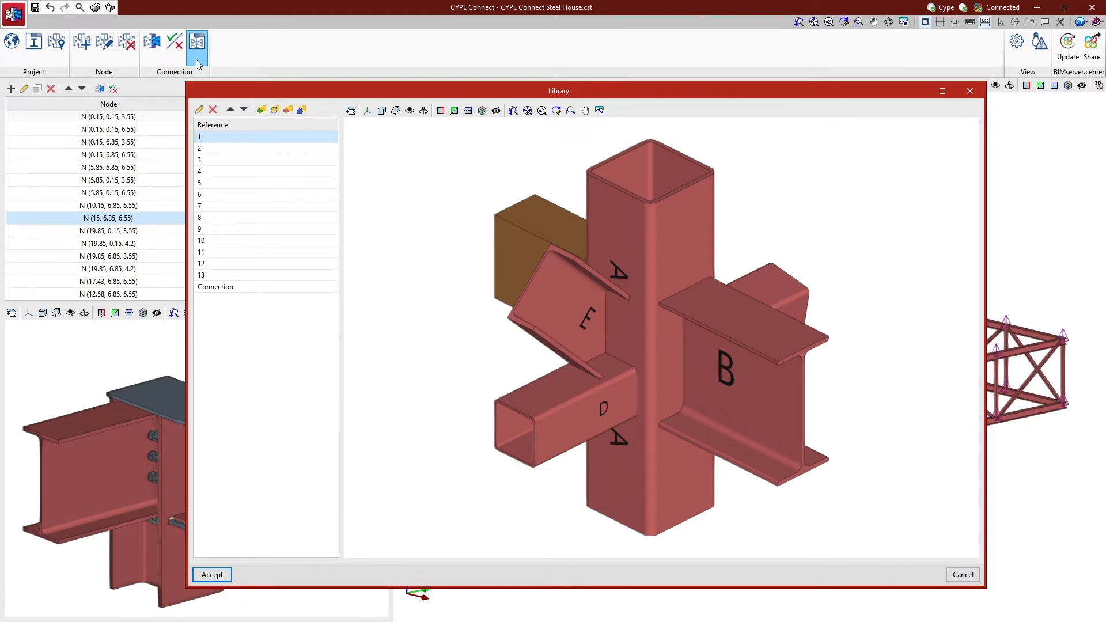
pyautogui.click(289, 110)
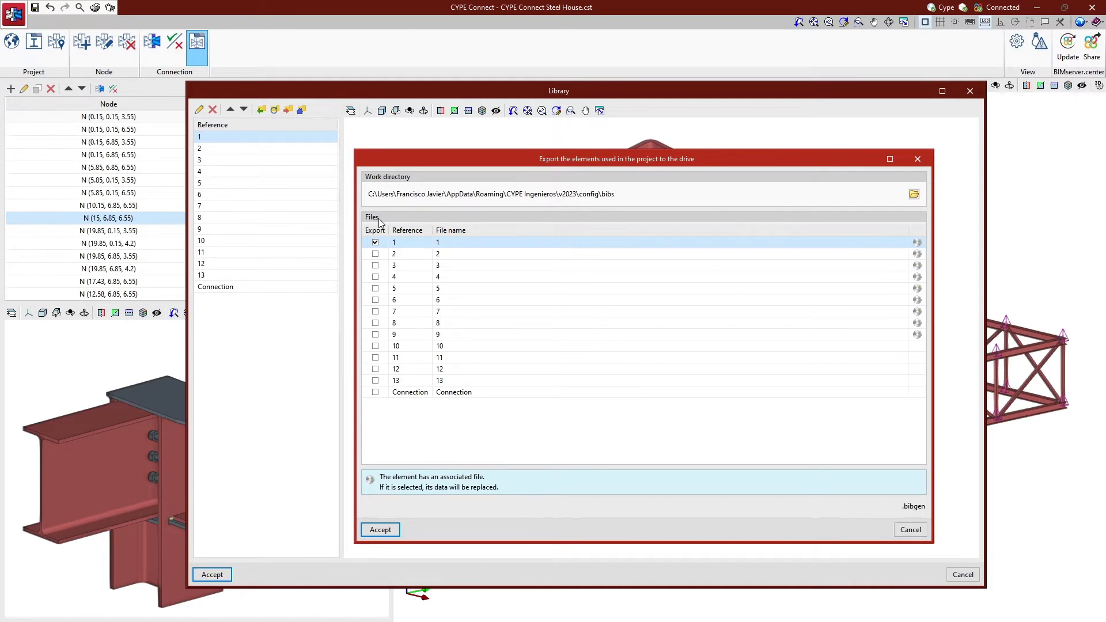
pyautogui.click(375, 242)
pyautogui.click(375, 346)
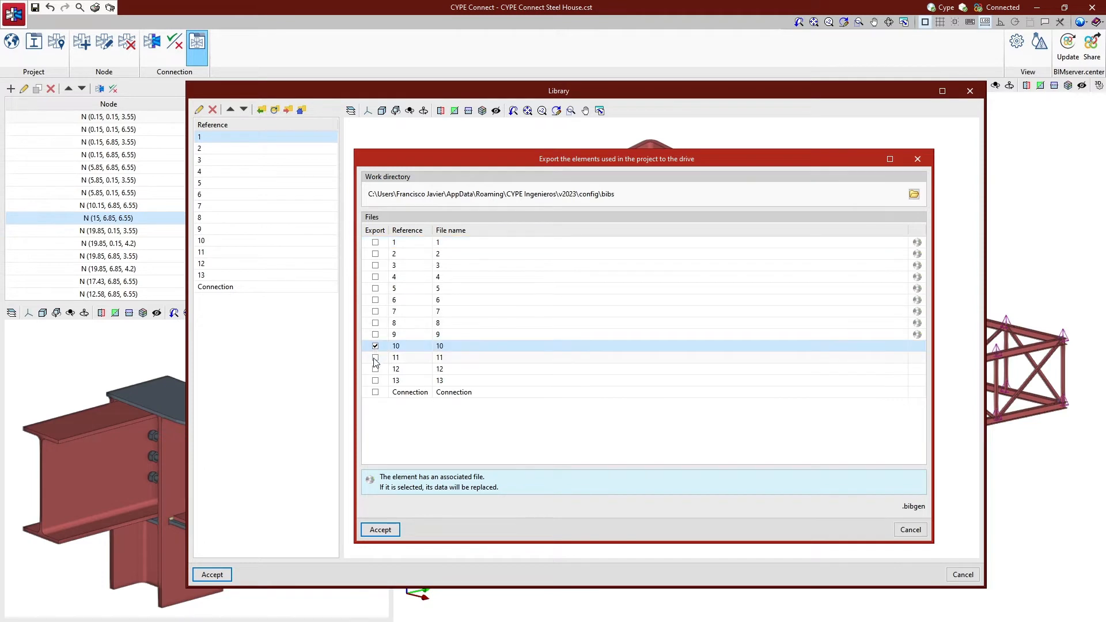
pyautogui.click(375, 358)
pyautogui.click(375, 369)
pyautogui.click(375, 380)
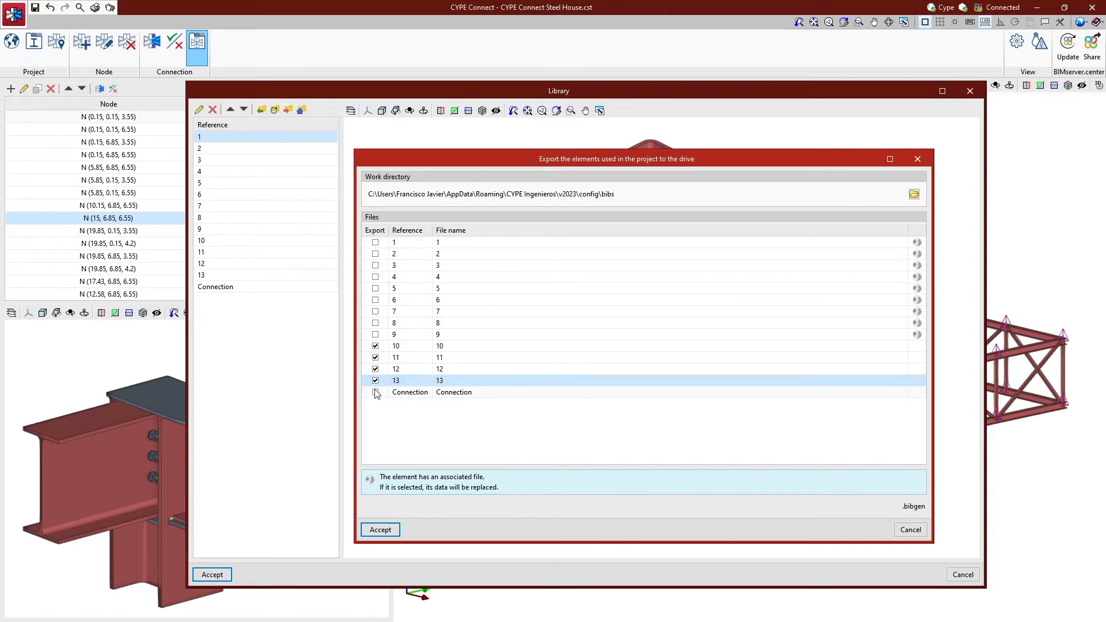
pyautogui.click(376, 392)
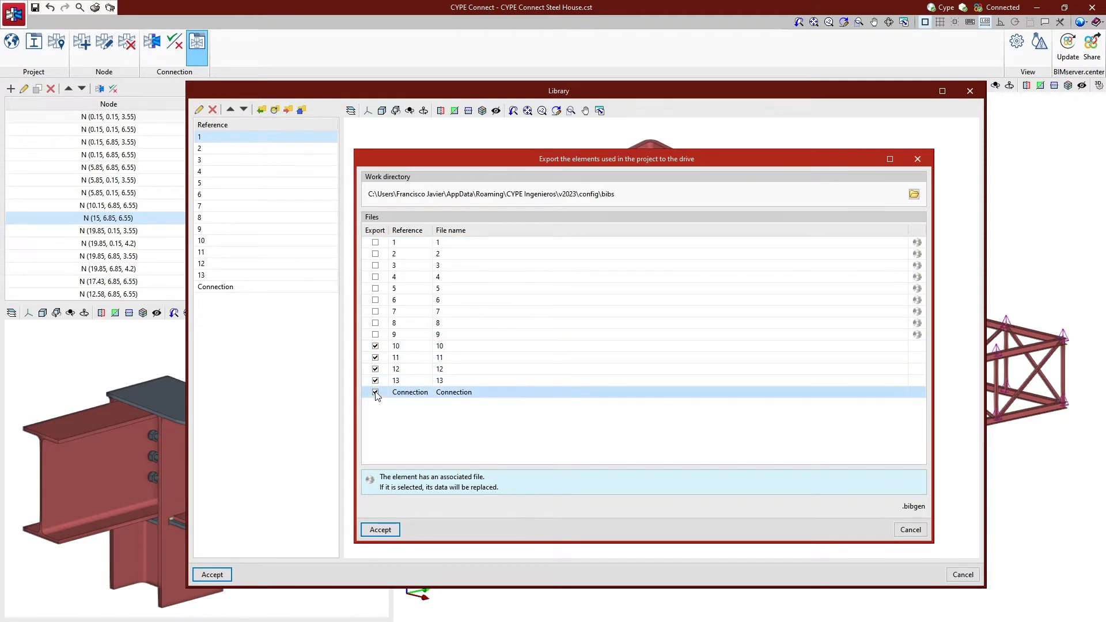
# Set the export file name of connection 13 to "Connection 13".
pyautogui.click(412, 382)
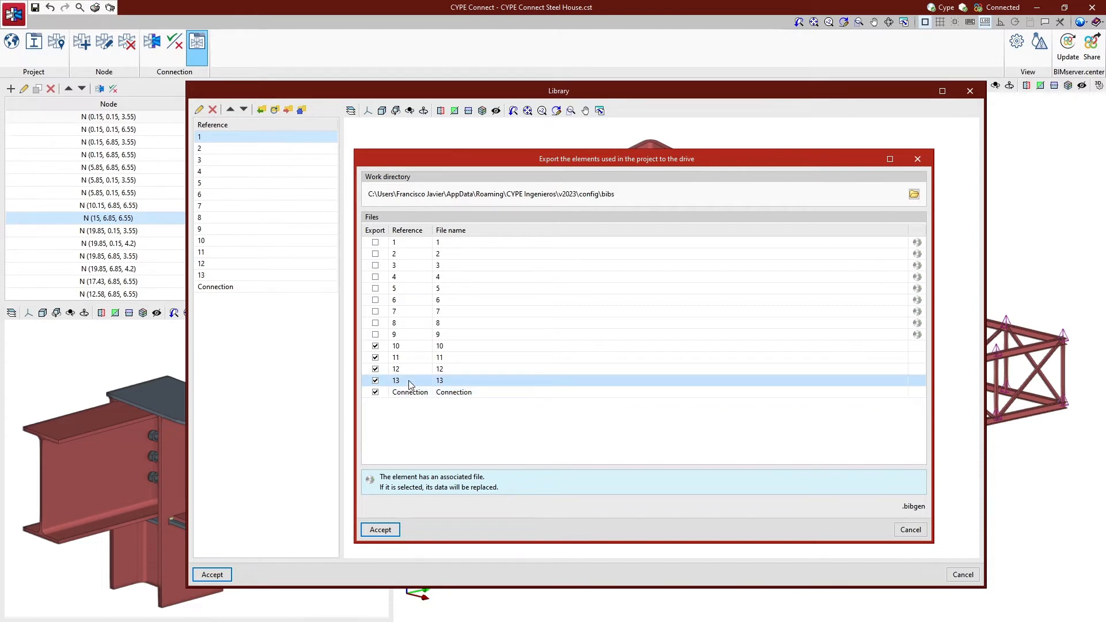
pyautogui.click(451, 383)
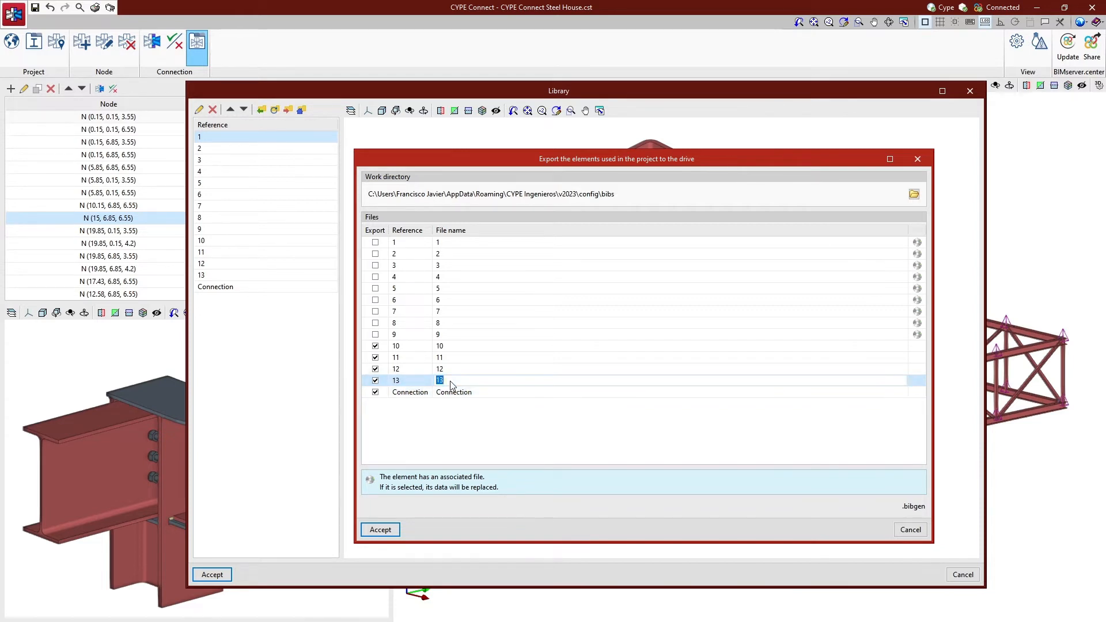
pyautogui.click(437, 381)
pyautogui.write('Connection')
pyautogui.press('Return')
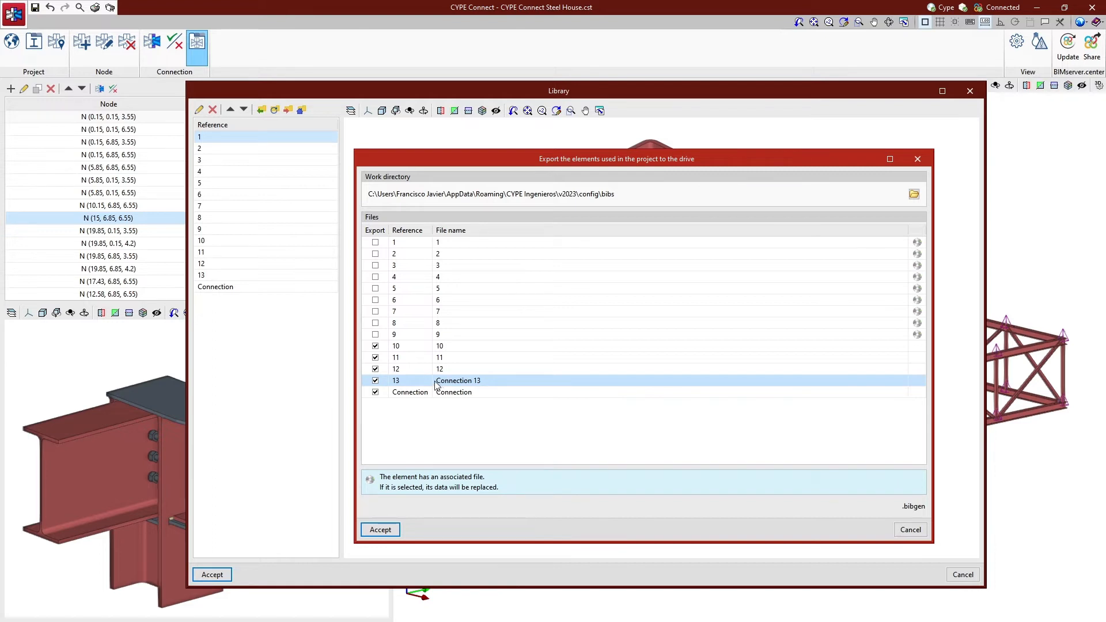
# Check the associated-file markers of connections 1 to 4 and export the marked connections to the drive.
pyautogui.click(918, 242)
pyautogui.click(918, 254)
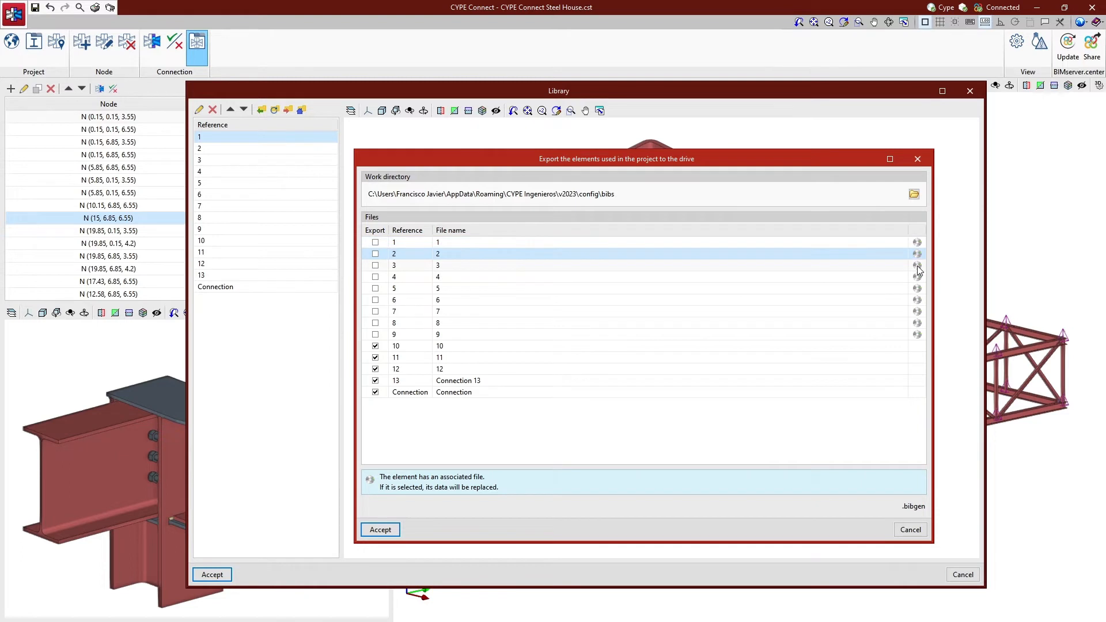
pyautogui.click(919, 268)
pyautogui.click(919, 279)
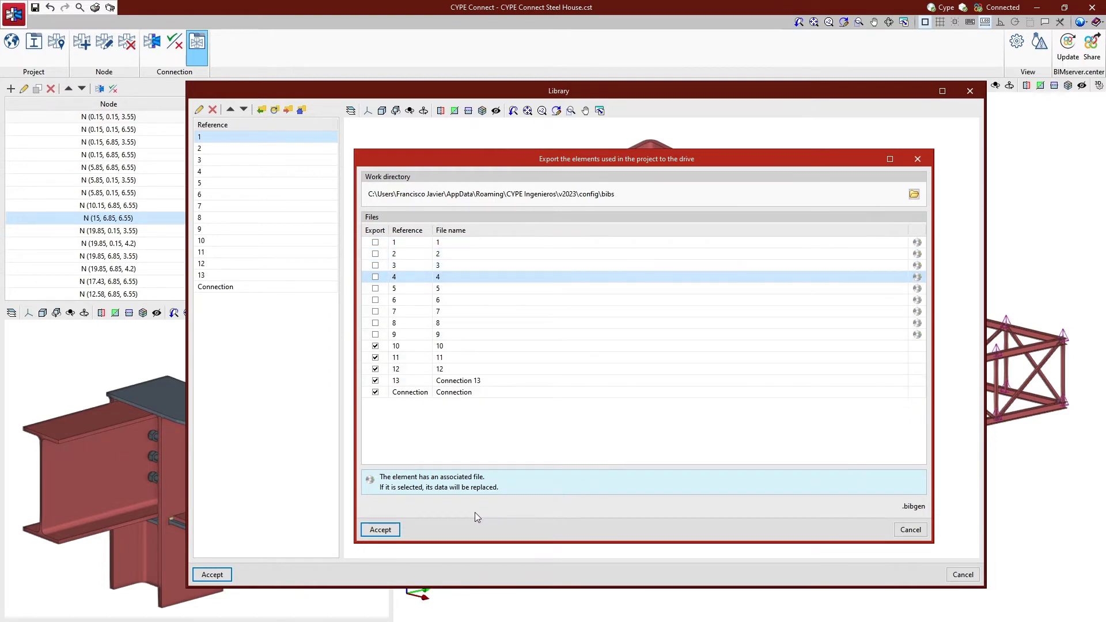
pyautogui.click(380, 530)
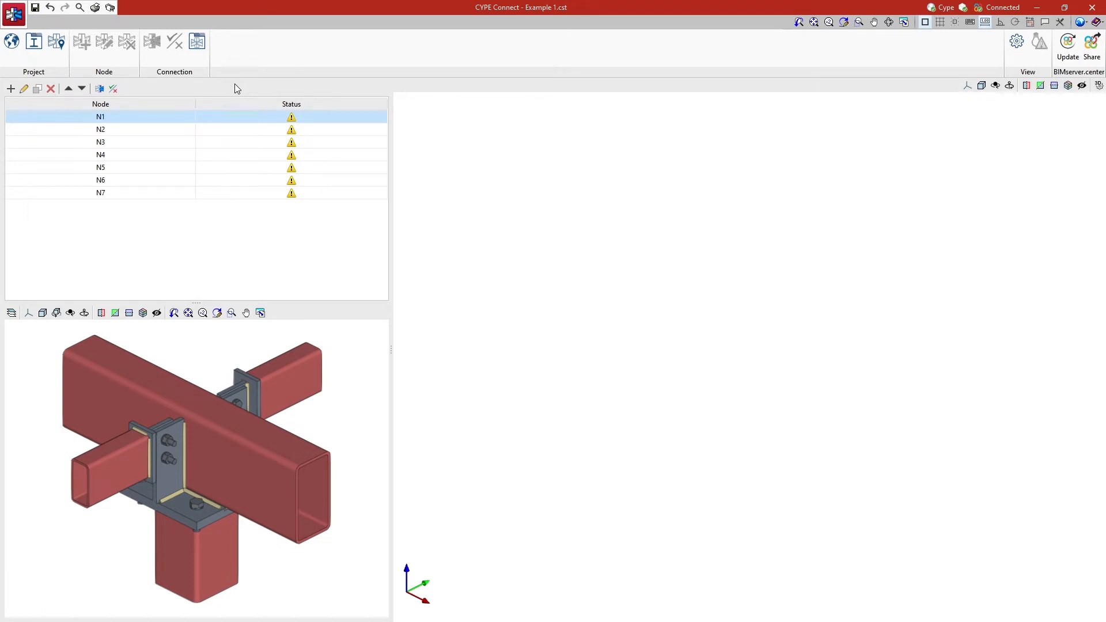
# Import connections 4 to 13 and Connection from the drive into the Example 1 project's library, leaving out 1, 2 and 3.
pyautogui.click(197, 60)
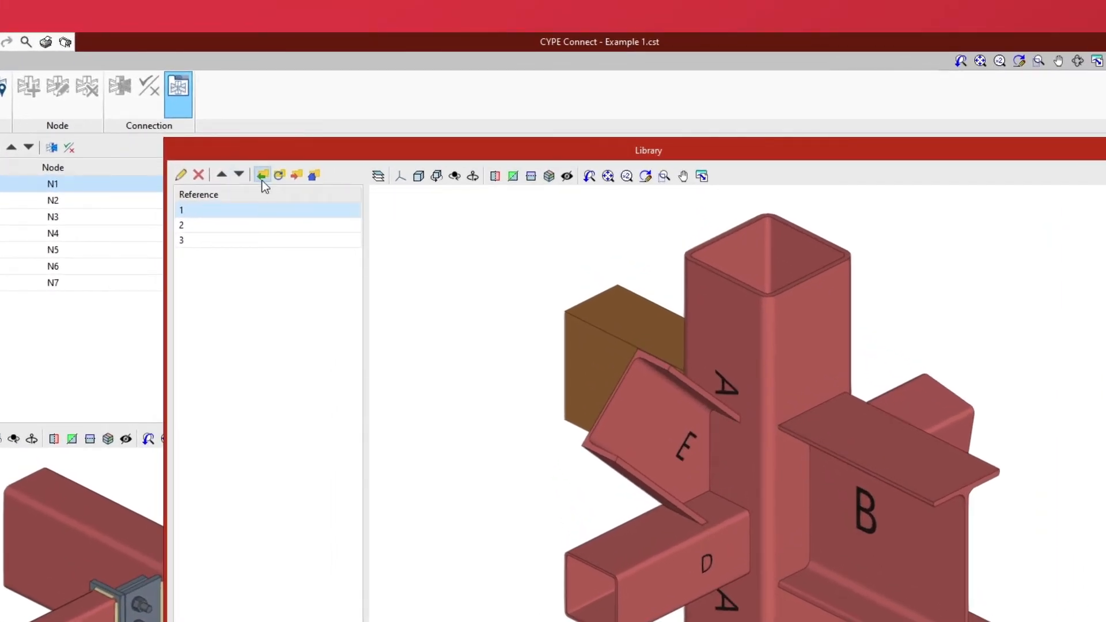
pyautogui.click(261, 179)
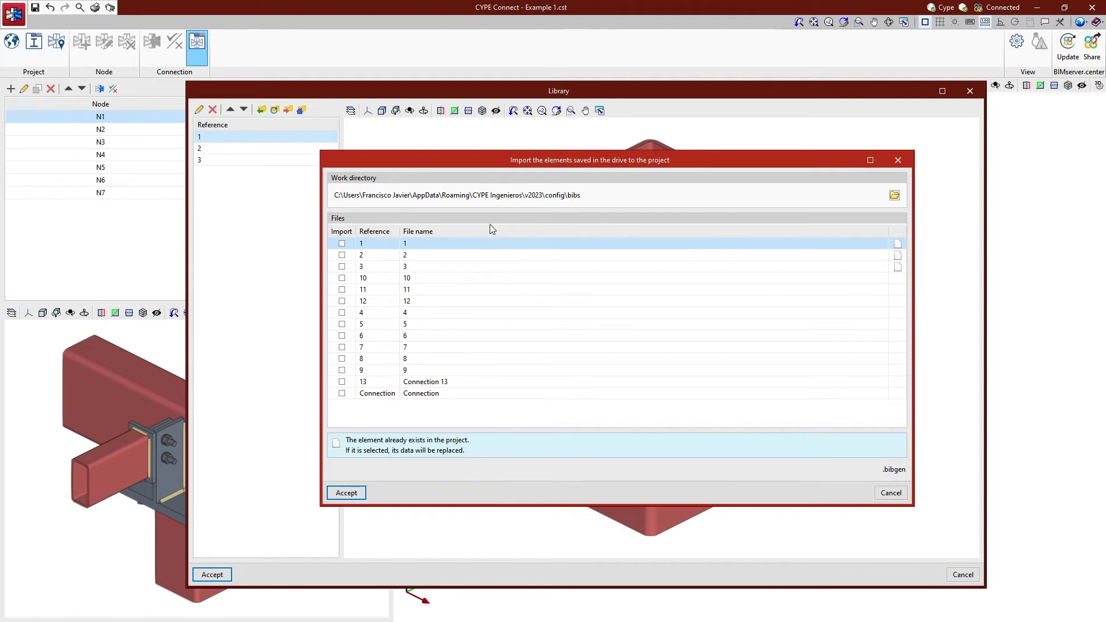
pyautogui.click(342, 279)
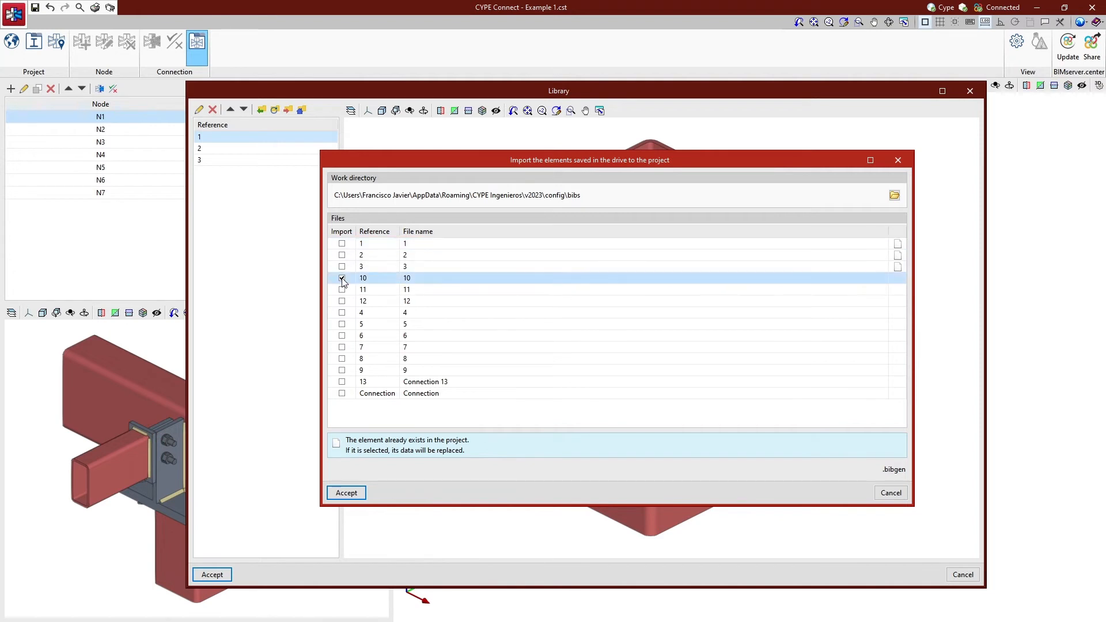
pyautogui.click(342, 289)
pyautogui.click(341, 301)
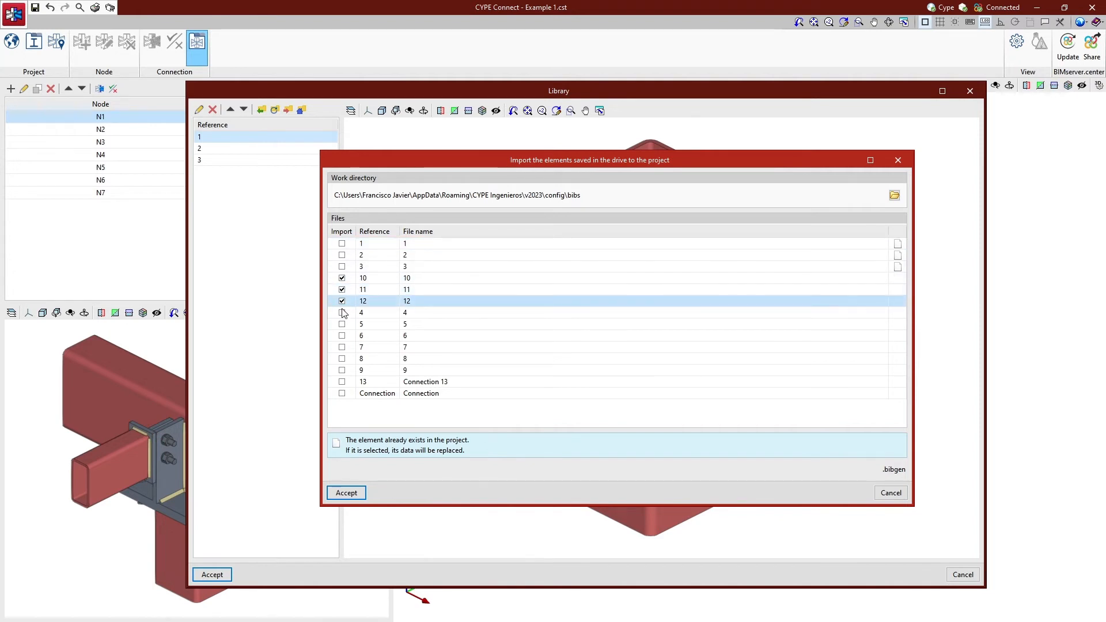
pyautogui.click(341, 312)
pyautogui.click(342, 325)
pyautogui.click(342, 336)
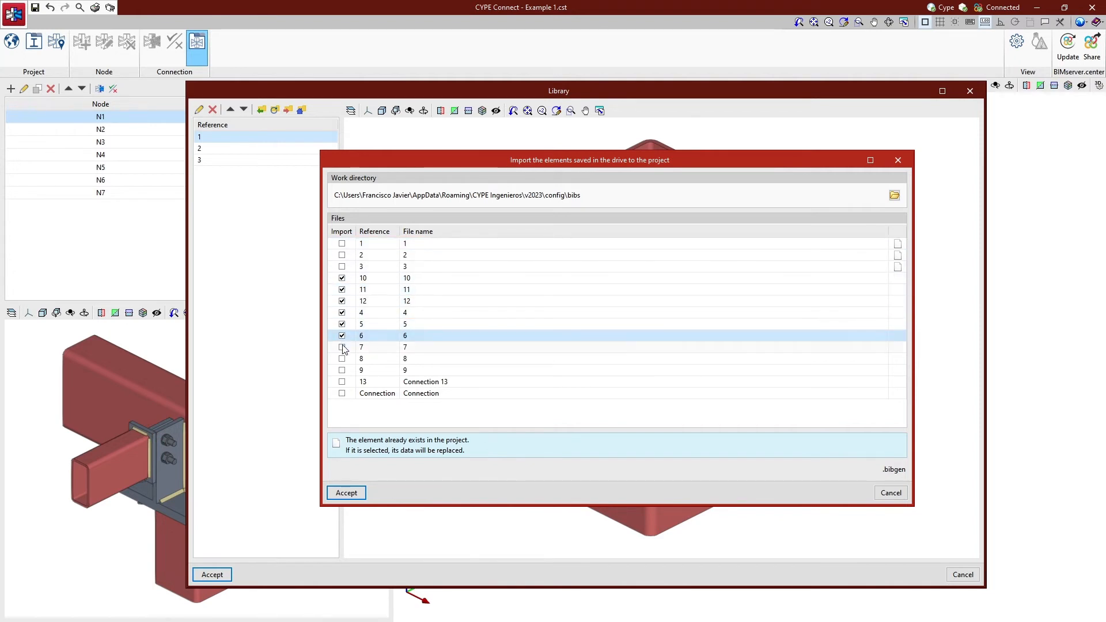
pyautogui.click(341, 347)
pyautogui.click(341, 359)
pyautogui.click(341, 370)
pyautogui.click(342, 382)
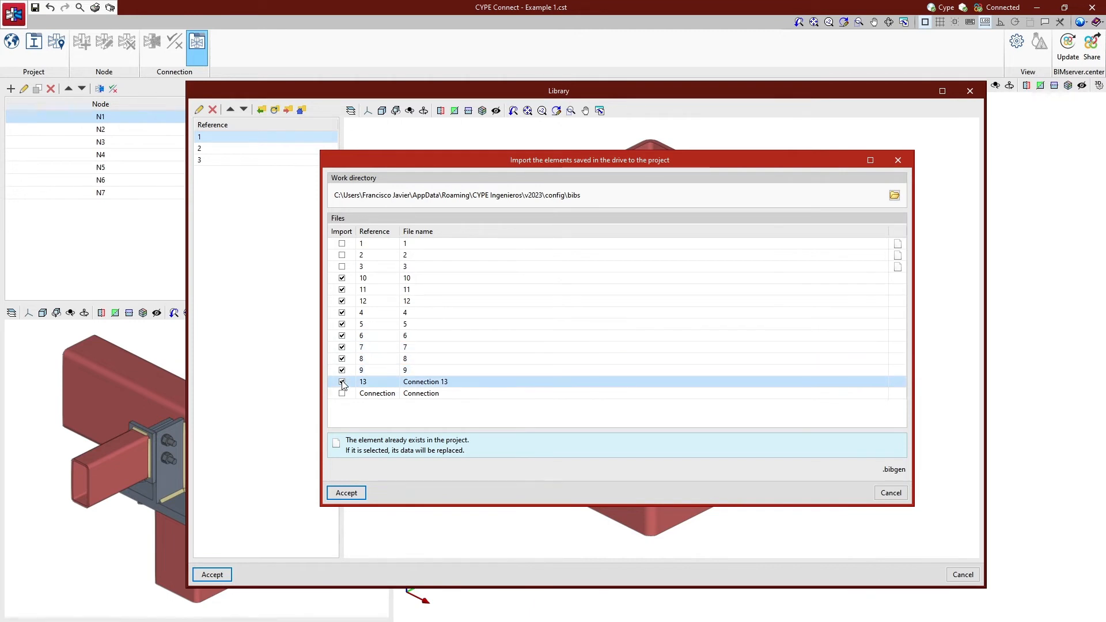
pyautogui.click(342, 394)
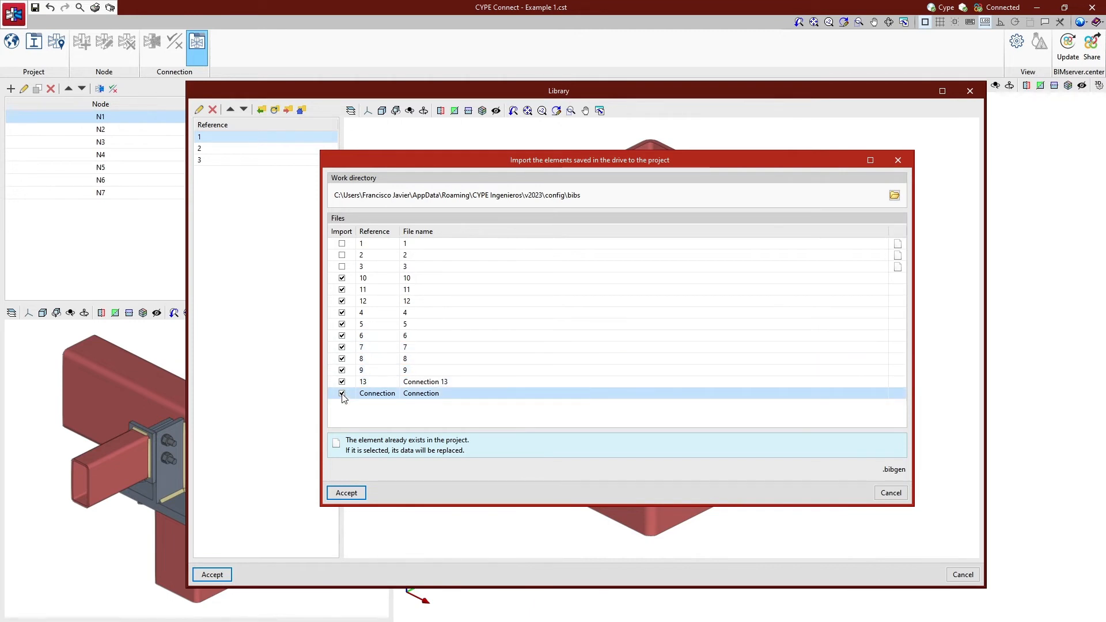
pyautogui.click(377, 386)
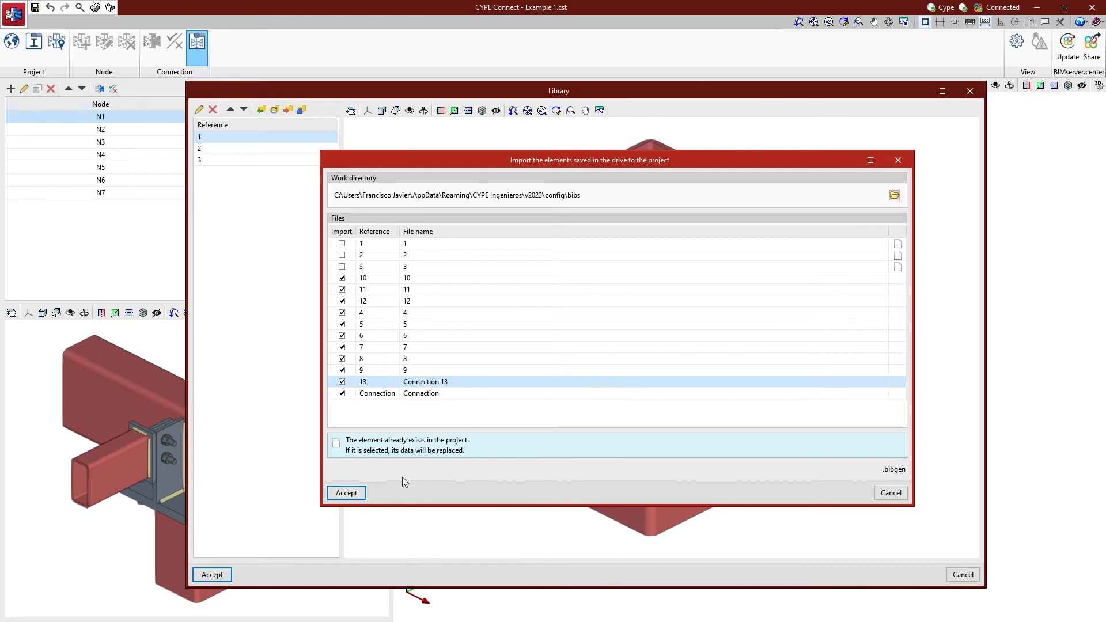
pyautogui.click(346, 493)
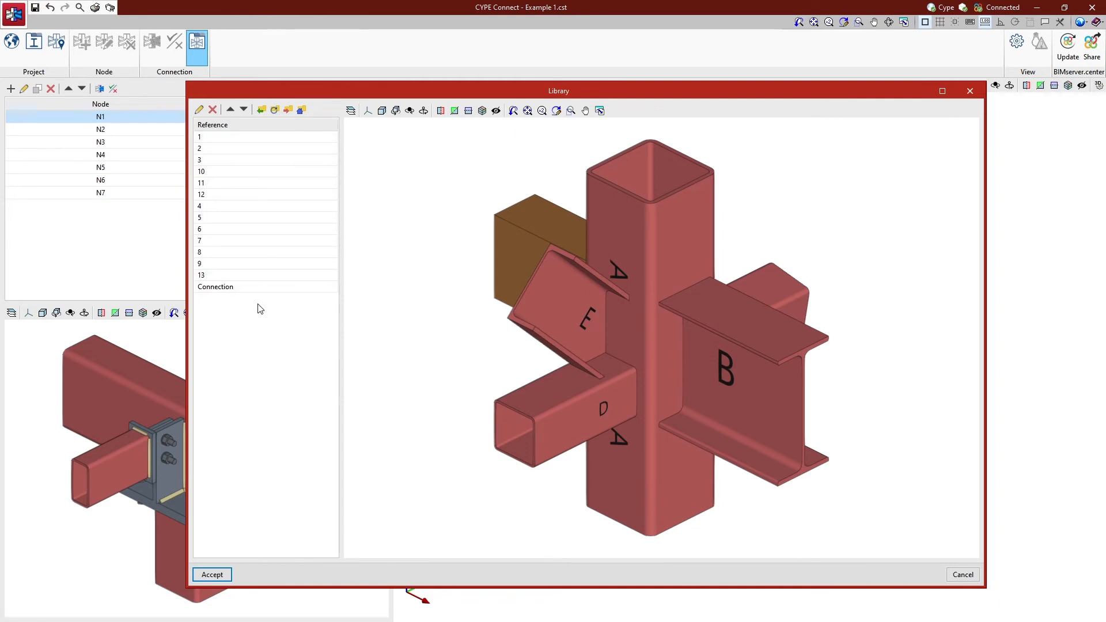
pyautogui.click(213, 575)
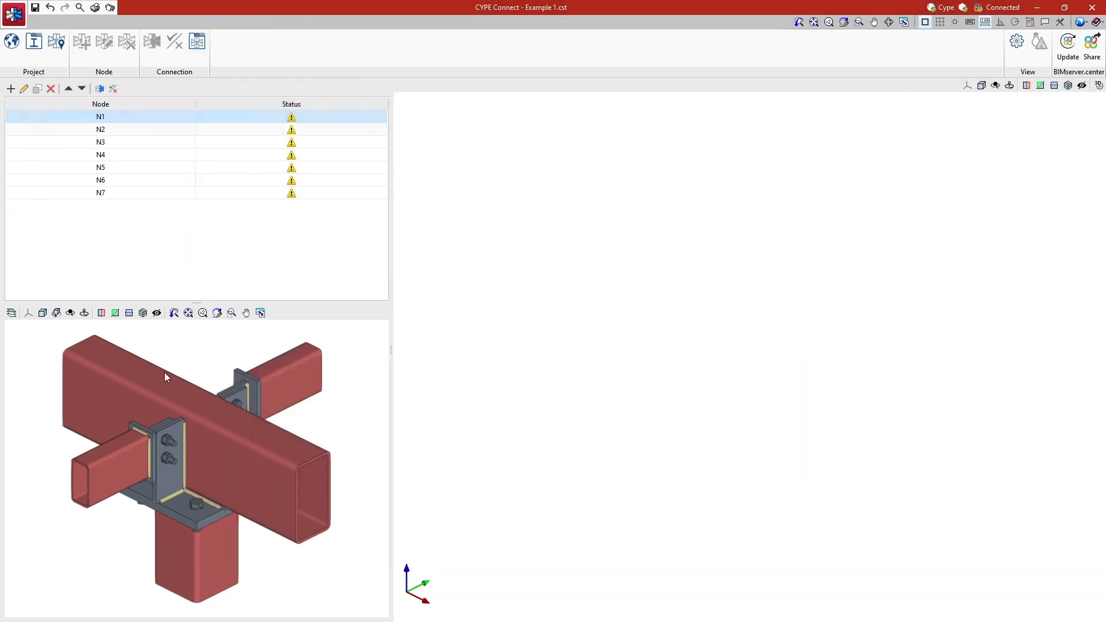
# Open node N1's connection and review the library connections available for import, without importing any.
pyautogui.click(100, 92)
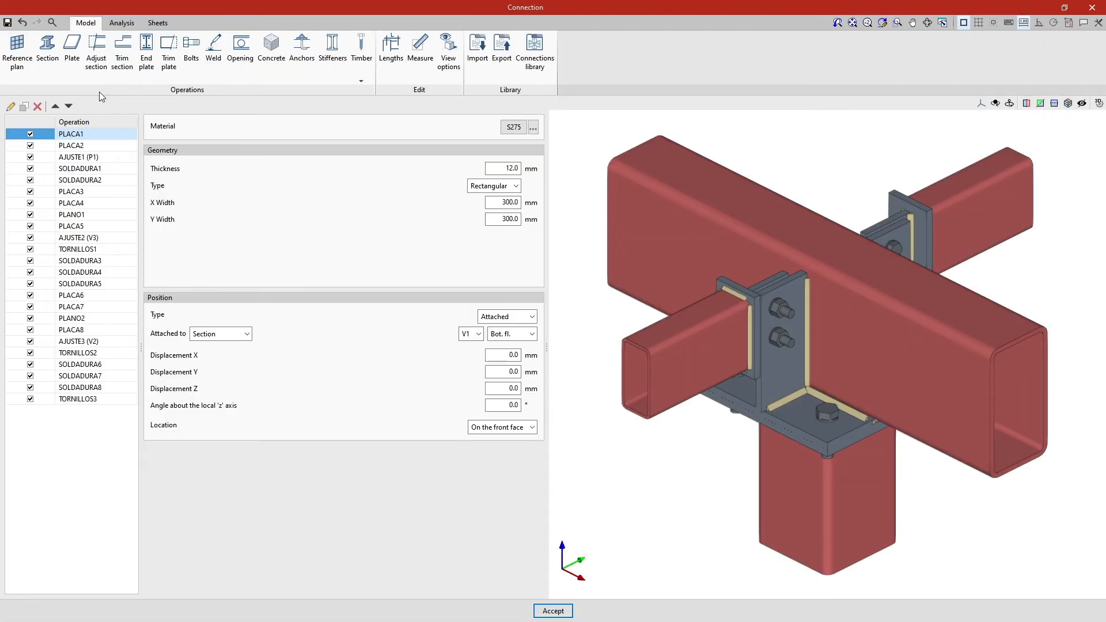
pyautogui.click(477, 73)
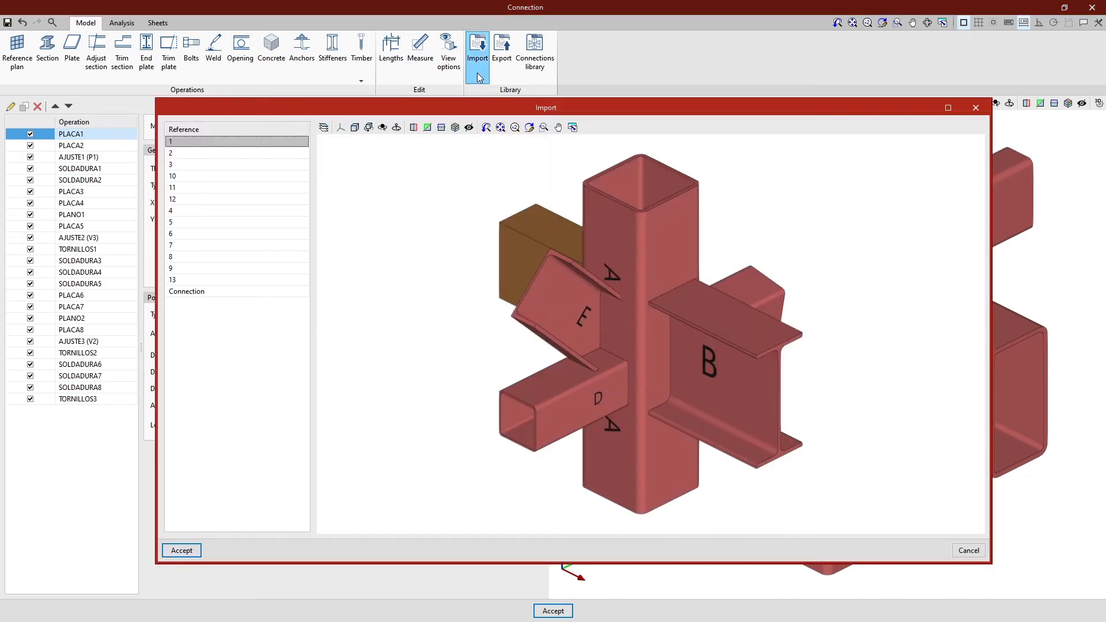
pyautogui.click(974, 109)
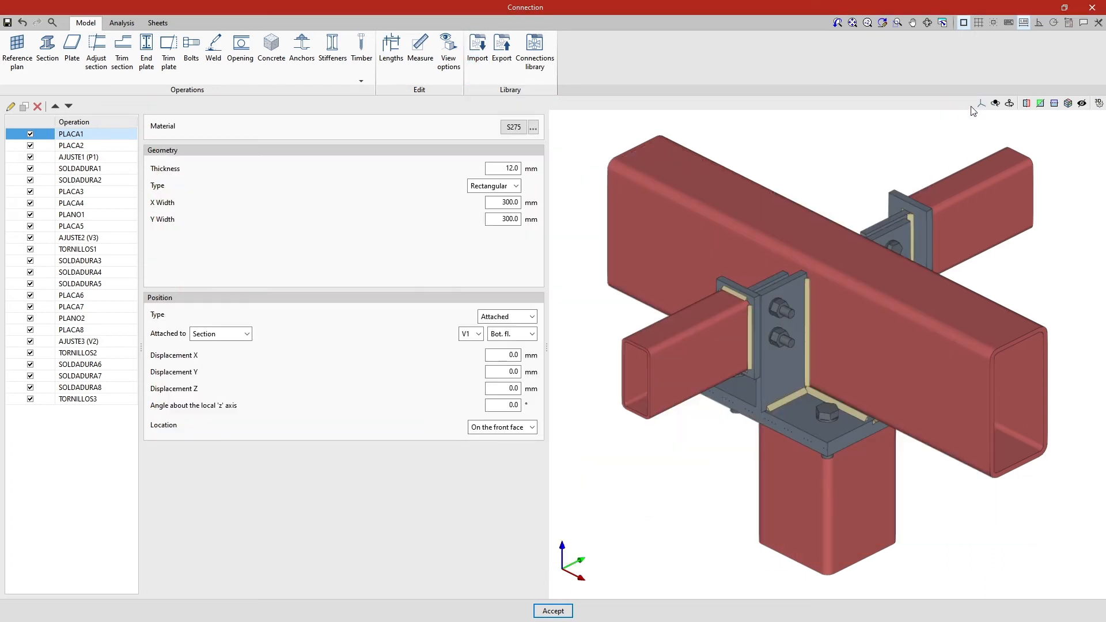
pyautogui.click(1092, 7)
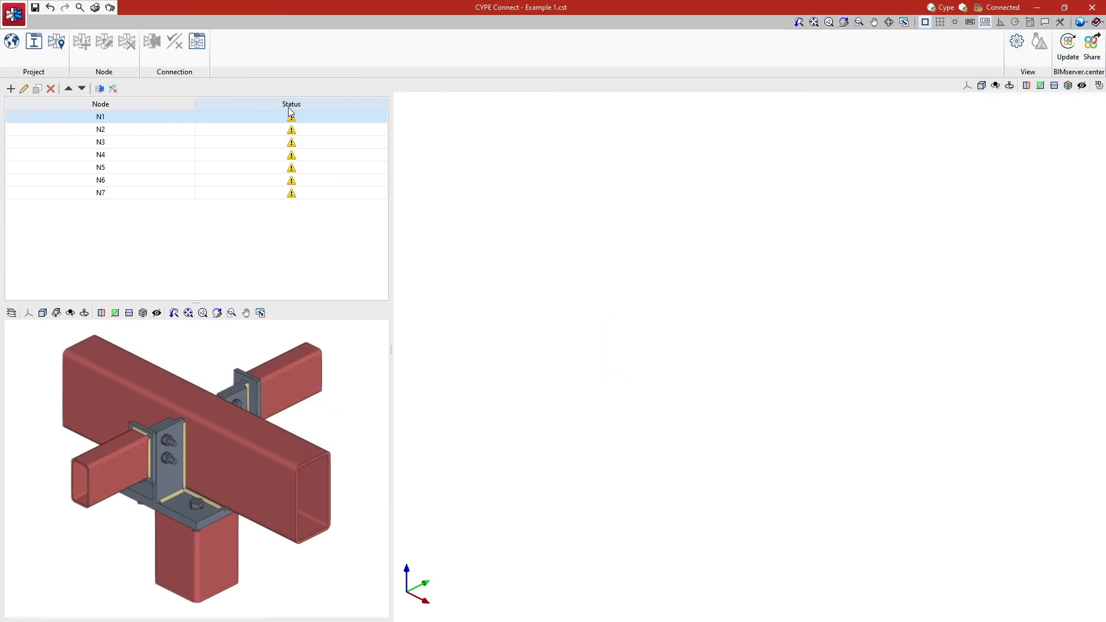
# Update all of the project's library connections from their files in the work directory.
pyautogui.click(196, 46)
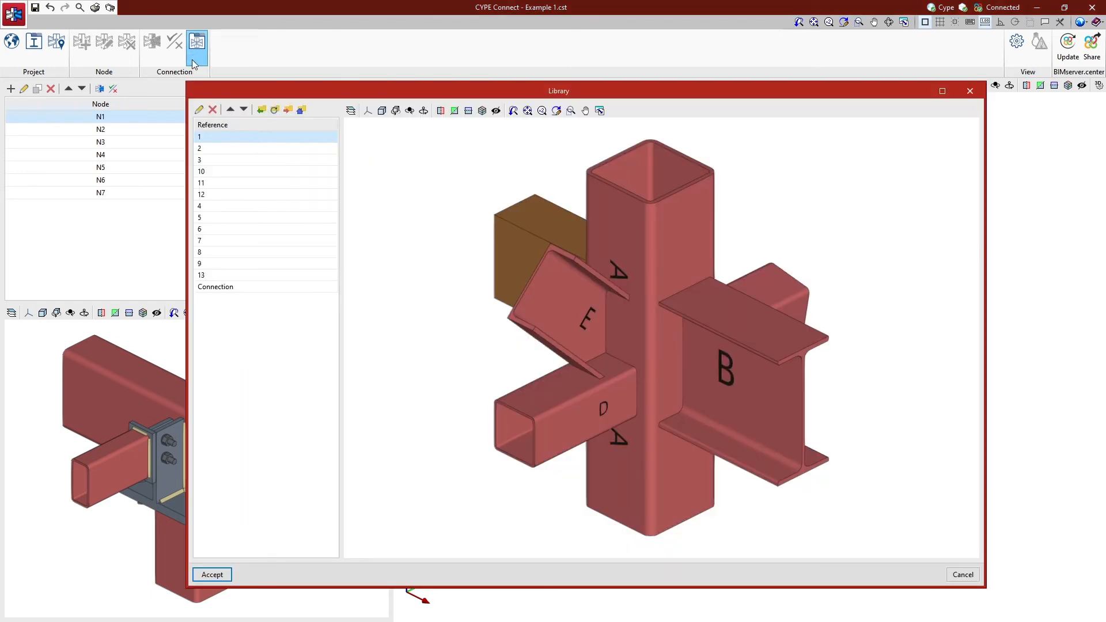
pyautogui.click(274, 111)
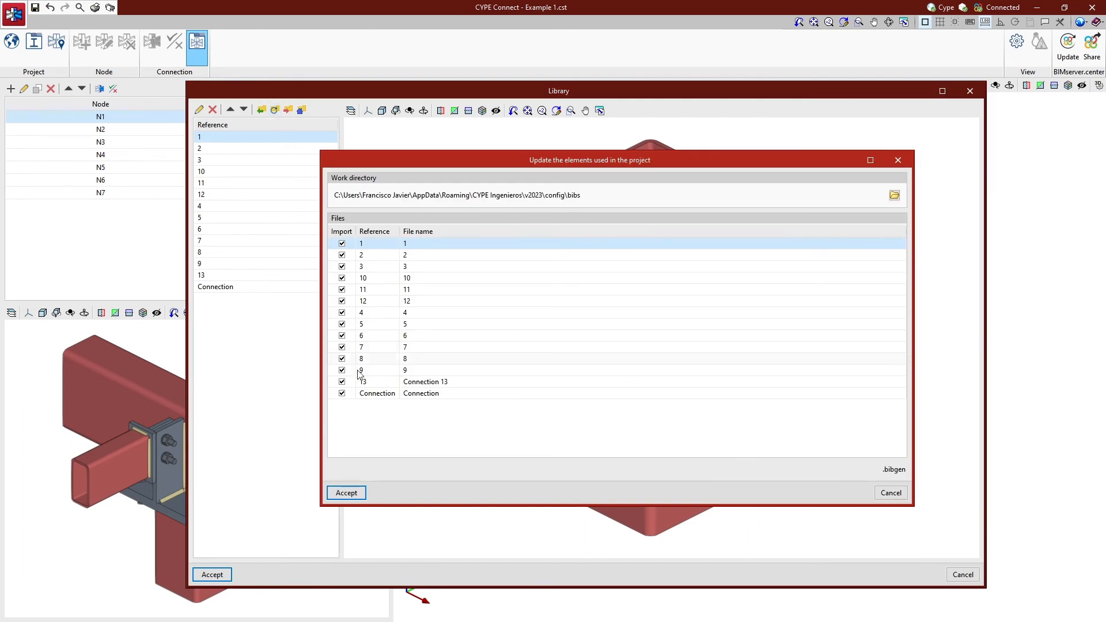
pyautogui.click(347, 493)
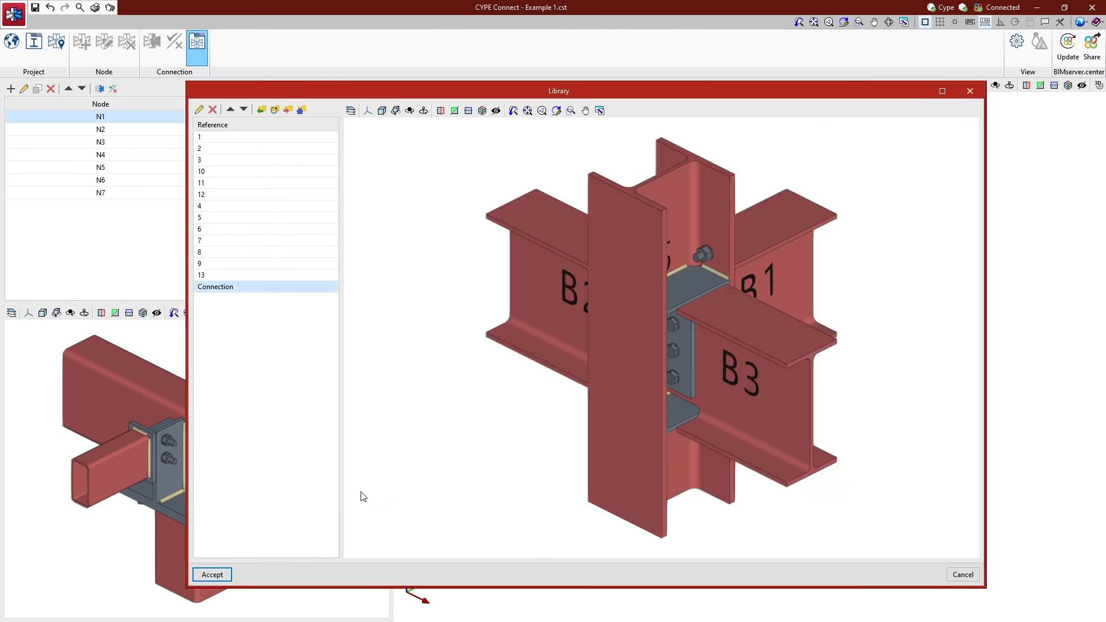
# Set connections 1, 2, 3, 4, 10, 11 and 12 as the initial library files for new jobs.
pyautogui.click(304, 115)
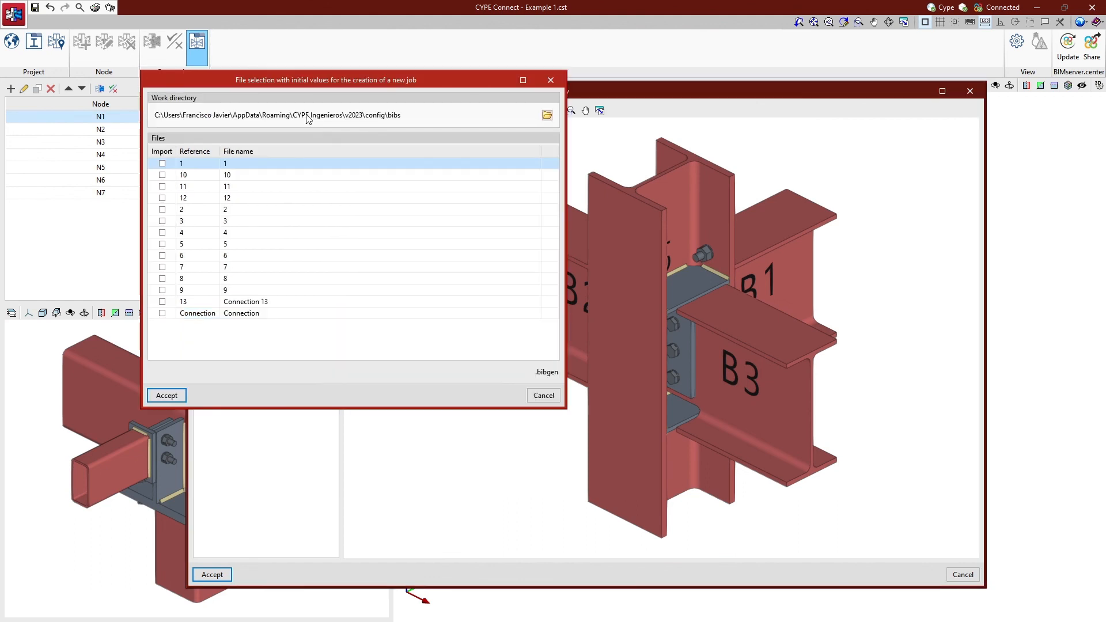
pyautogui.click(162, 163)
pyautogui.click(162, 175)
pyautogui.click(162, 186)
pyautogui.click(162, 199)
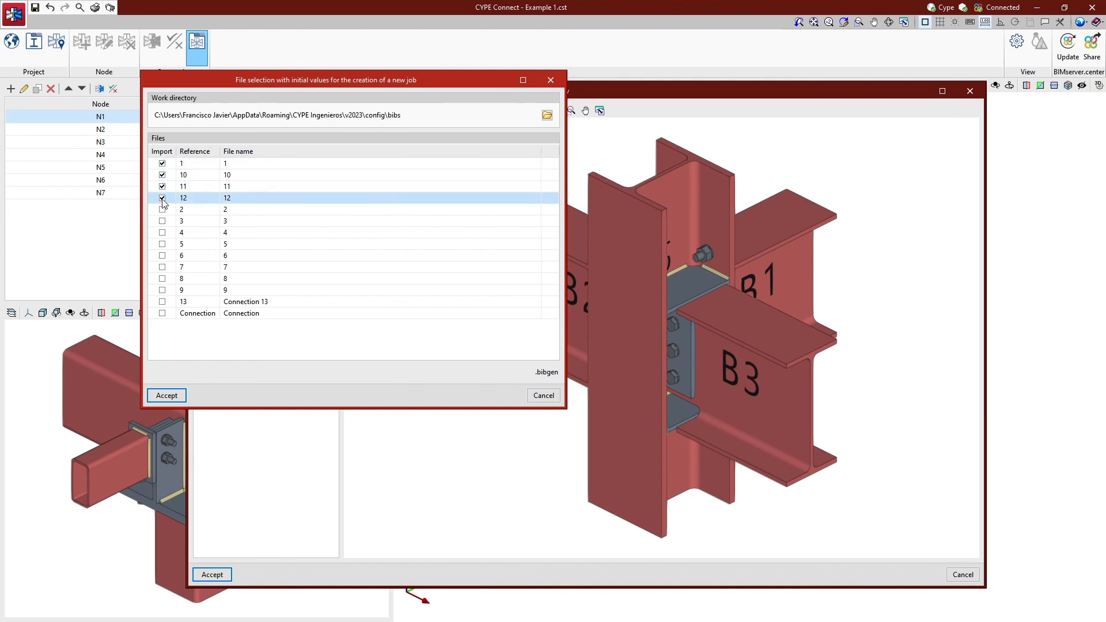
pyautogui.click(161, 210)
pyautogui.click(162, 222)
pyautogui.click(162, 233)
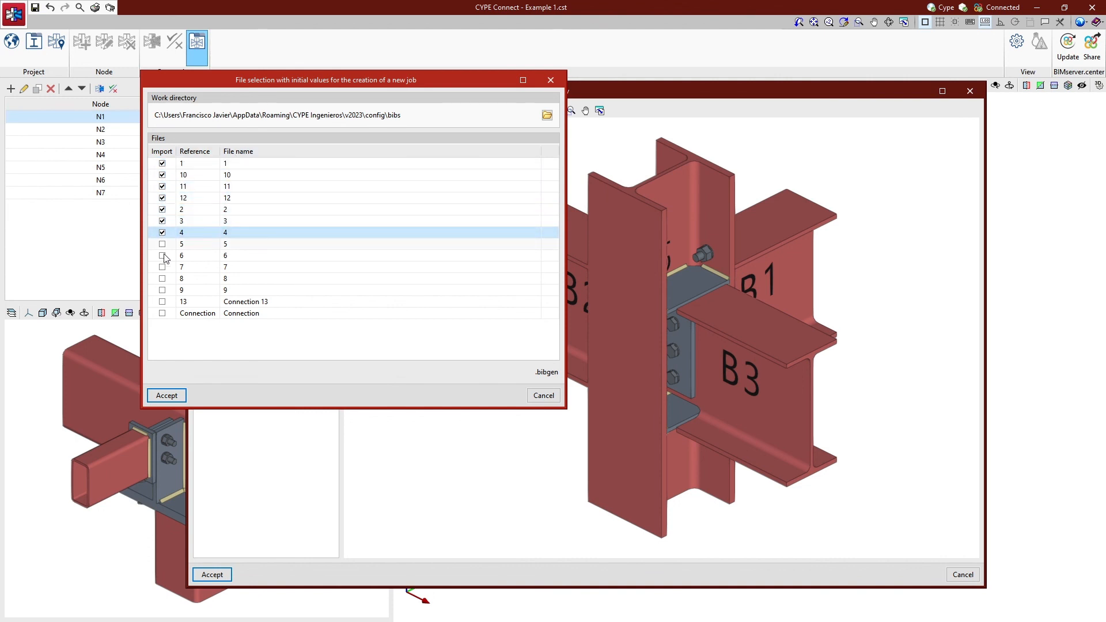
pyautogui.click(184, 396)
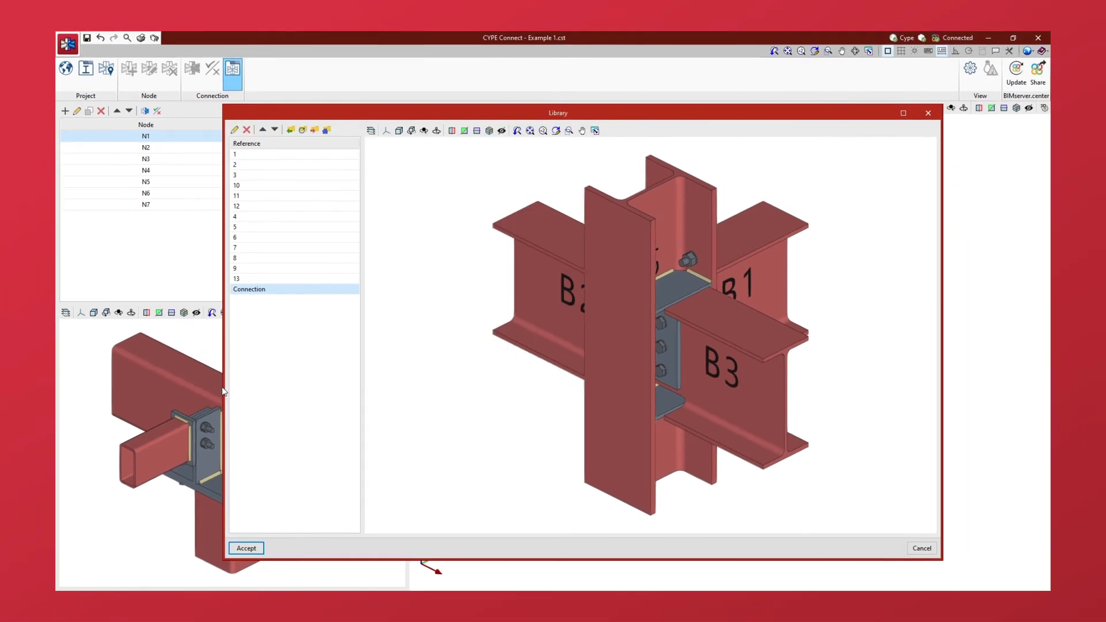